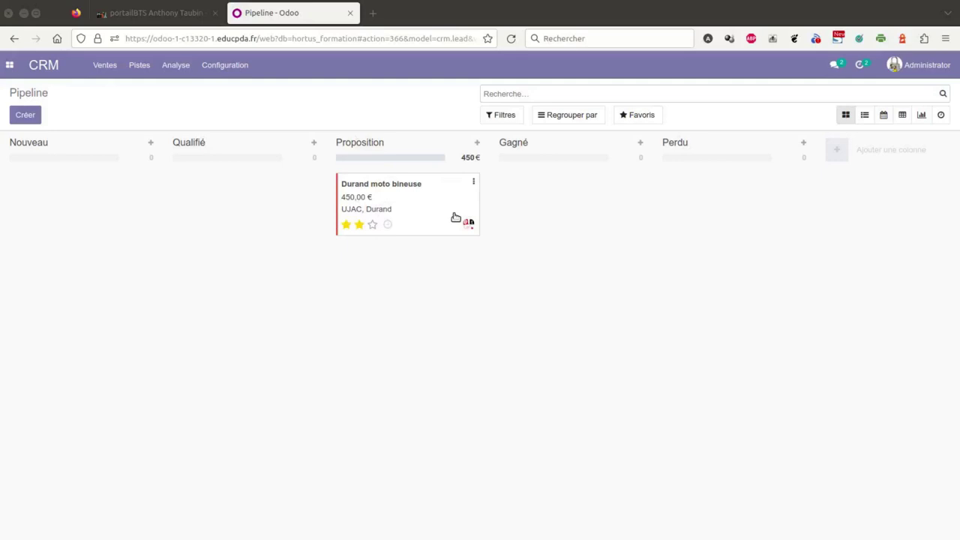
Open the Durand moto bineuse opportunity from the pipeline, then its linked client contact.
{"action": "left_click", "coordinate": [390, 188]}
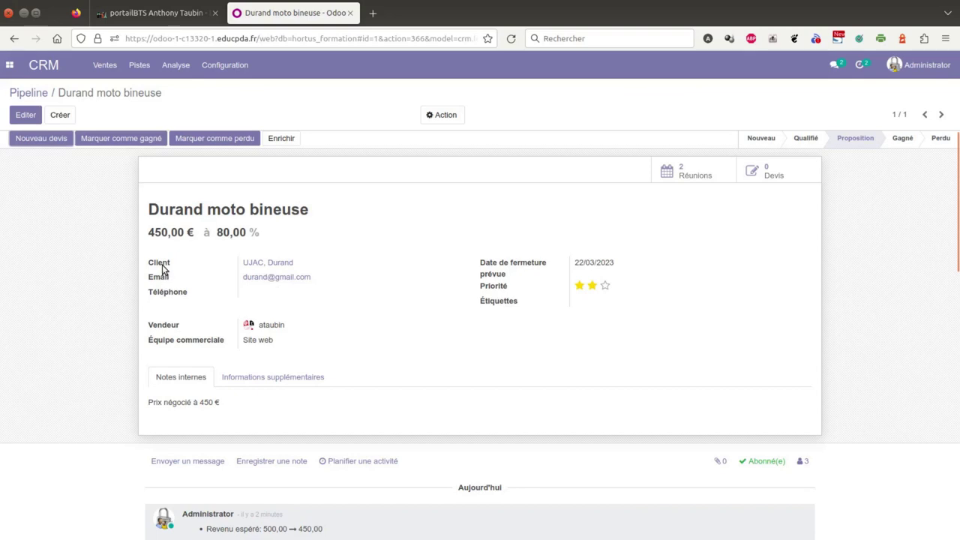
{"action": "left_click", "coordinate": [261, 264]}
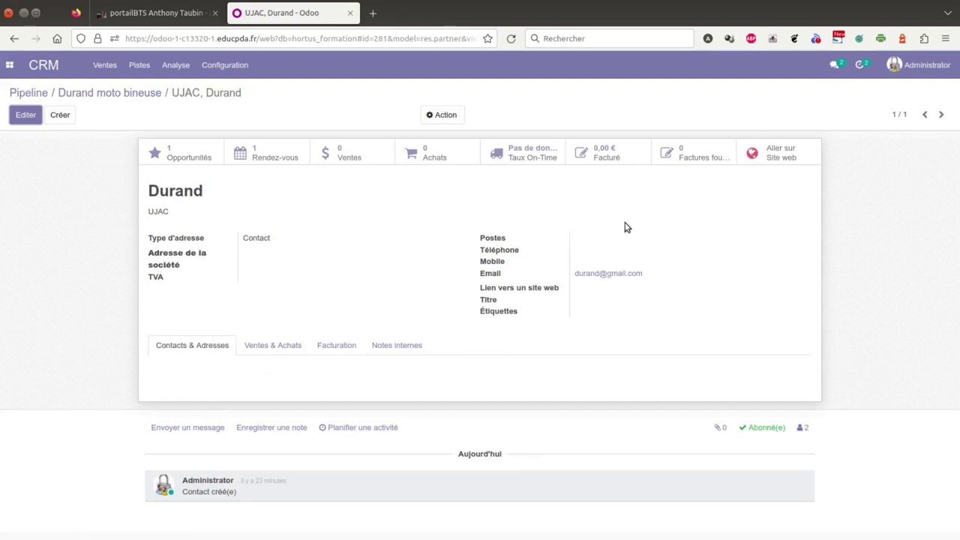
Edit the contact and fill in its street, town, country France and postal code.
{"action": "left_click", "coordinate": [25, 117]}
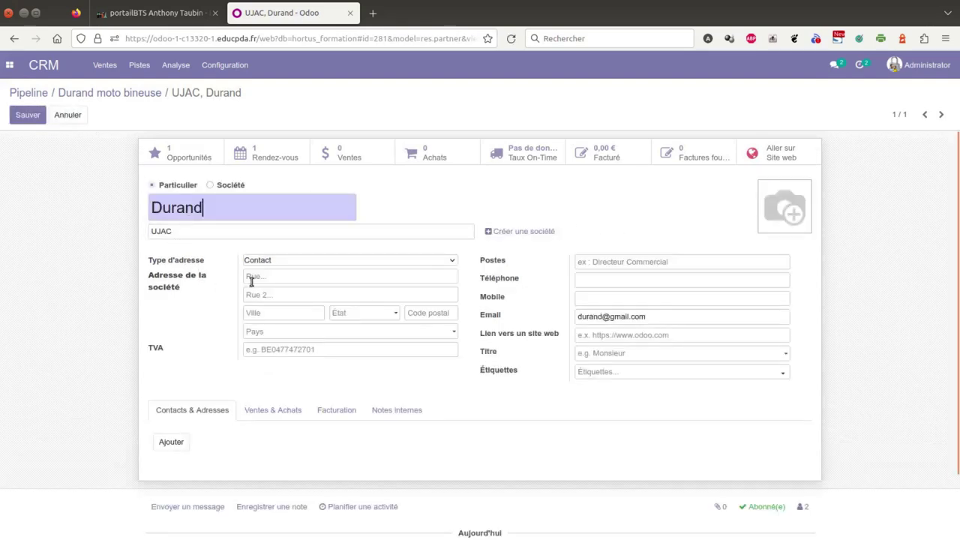
{"action": "left_click", "coordinate": [261, 277]}
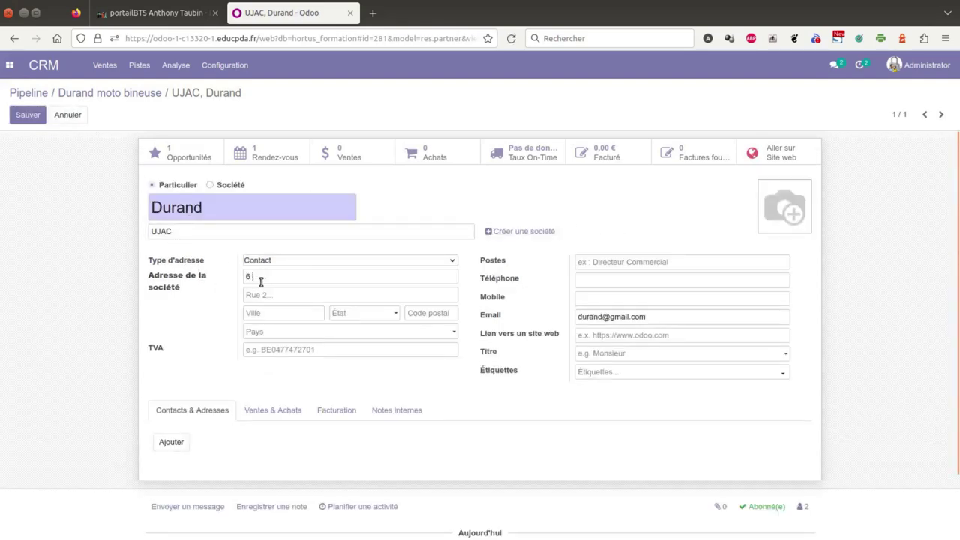
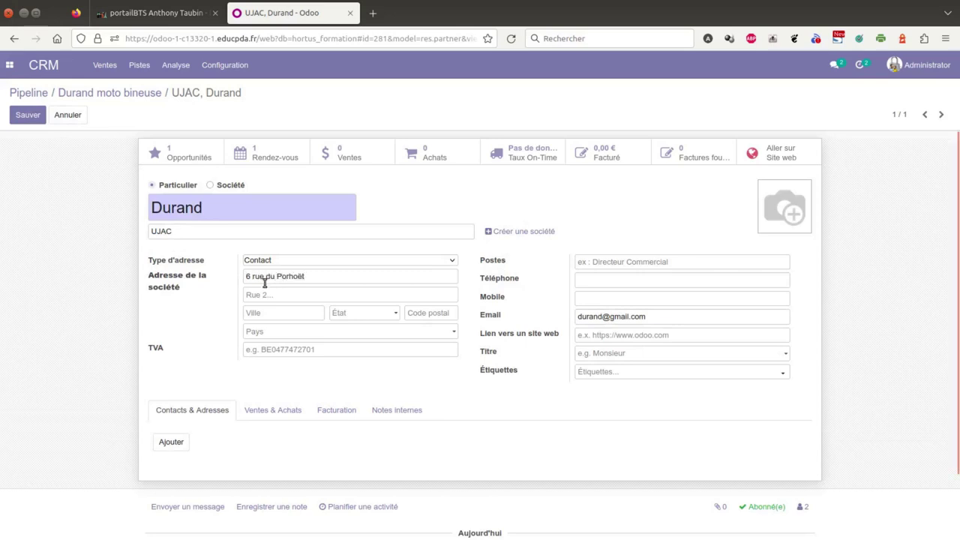
{"action": "left_click", "coordinate": [257, 310]}
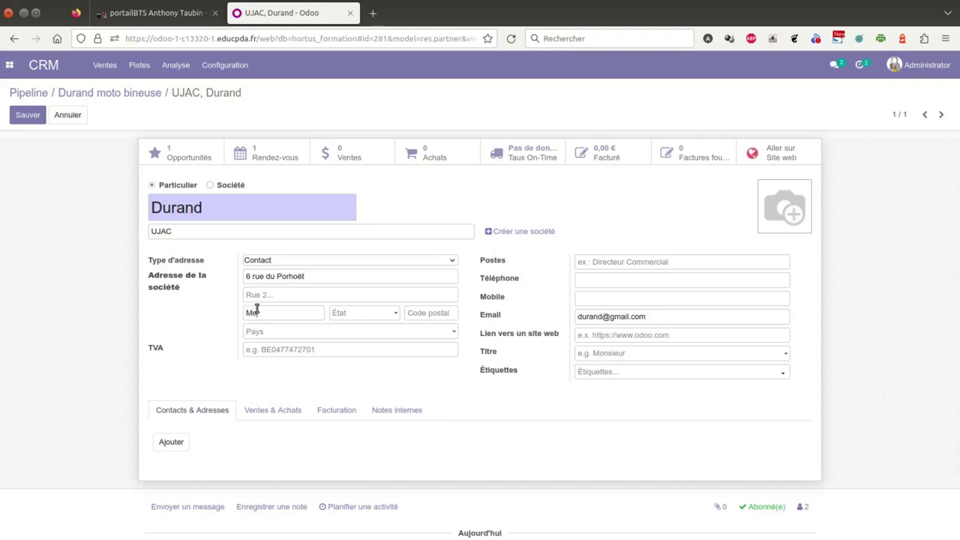
{"action": "left_click", "coordinate": [299, 332]}
{"action": "type", "text": "Fran"}
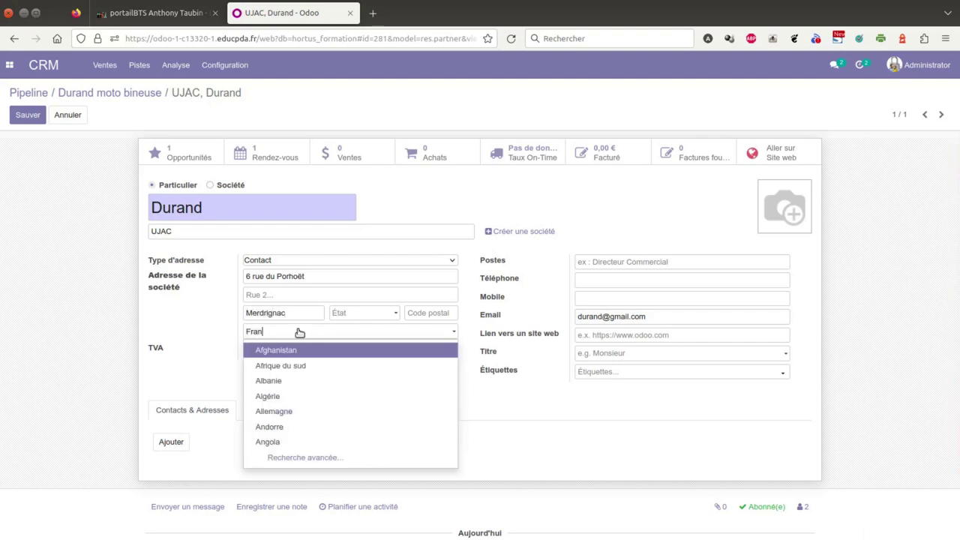
{"action": "type", "text": "ce"}
{"action": "left_click", "coordinate": [431, 312]}
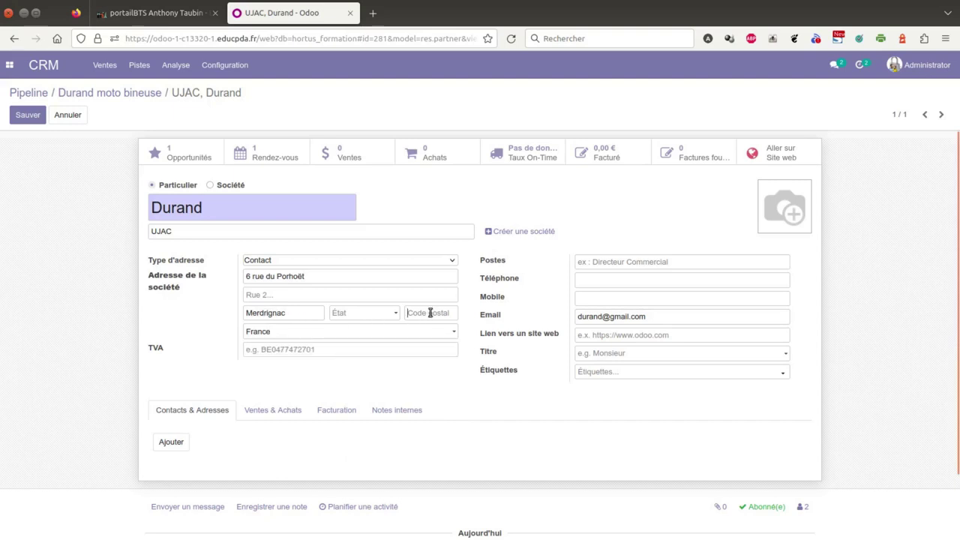
Enter the contact's telephone number, then look over its invoicing details and addresses.
{"action": "left_click", "coordinate": [608, 278]}
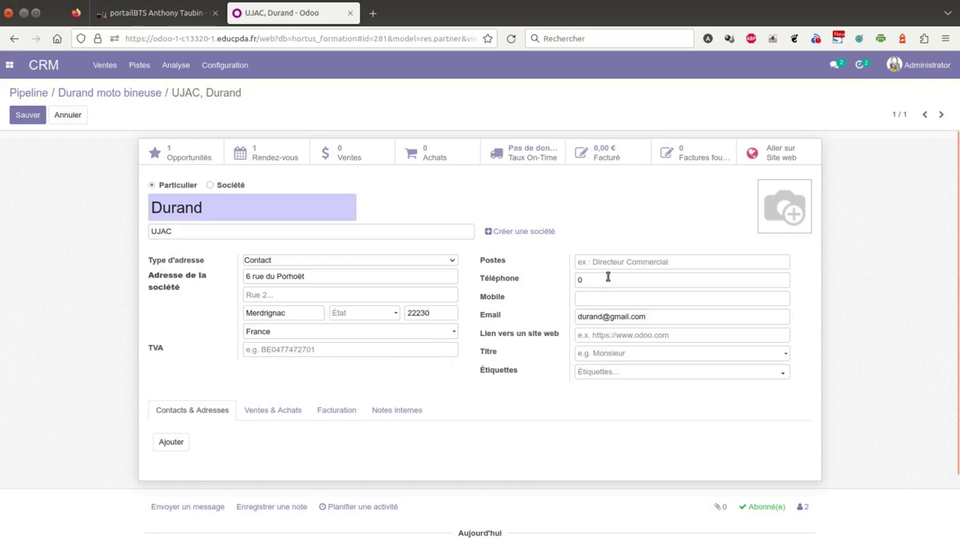
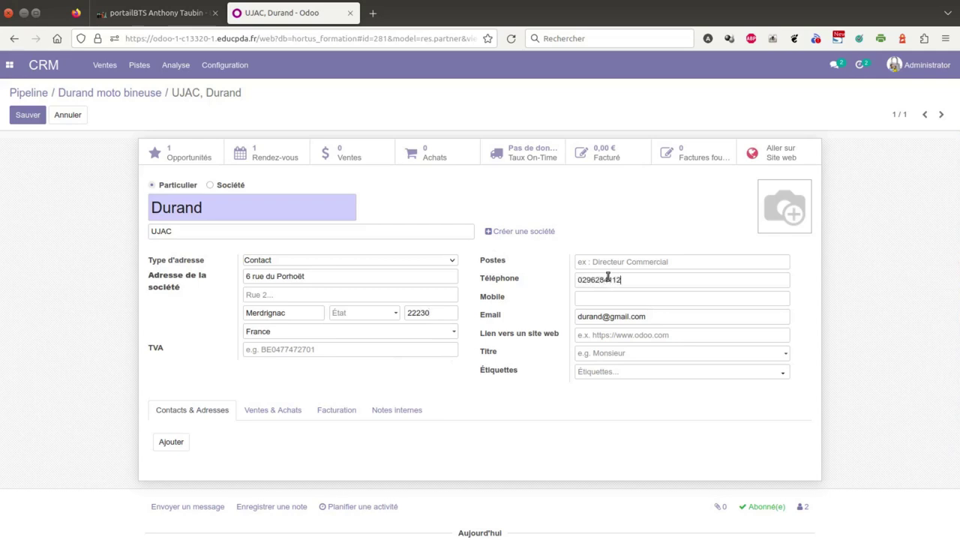
{"action": "left_click", "coordinate": [336, 411]}
{"action": "left_click", "coordinate": [211, 410]}
{"action": "scroll", "coordinate": [340, 380], "scroll_direction": "down", "scroll_amount": 1}
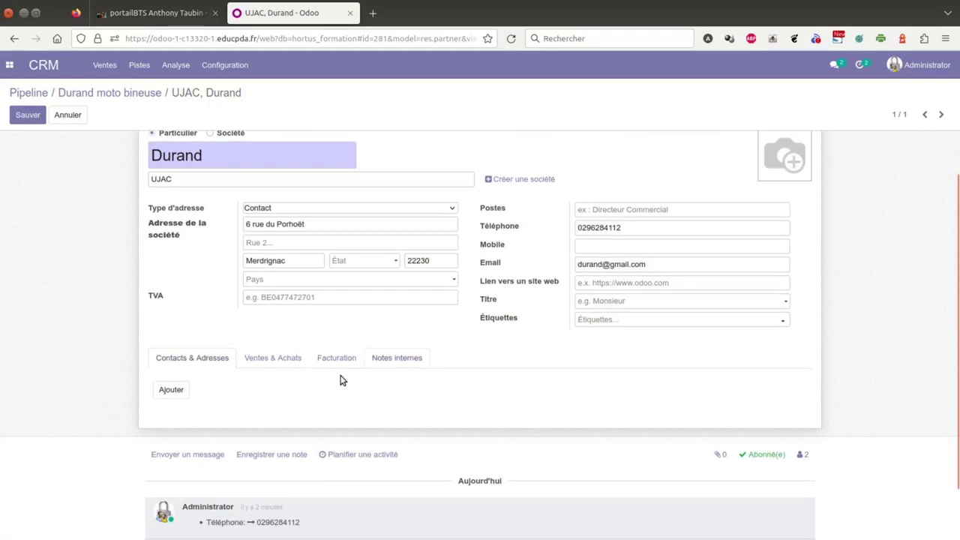
Add a billing address named after the client to the contact.
{"action": "left_click", "coordinate": [177, 392]}
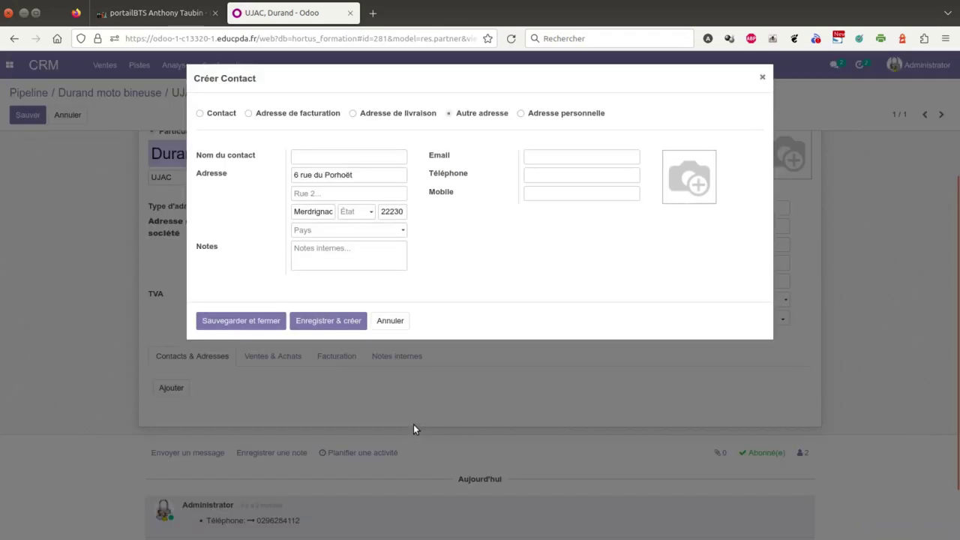
{"action": "left_click", "coordinate": [249, 114]}
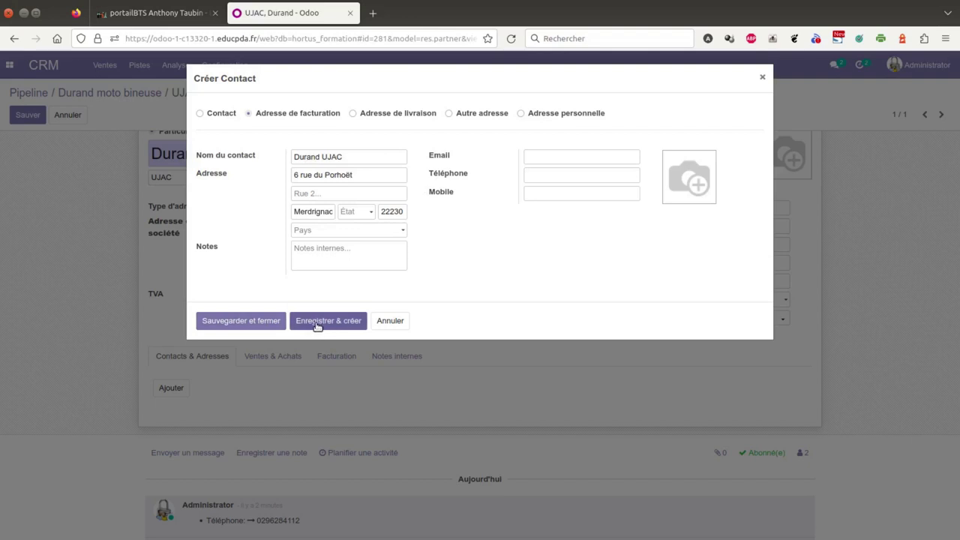
{"action": "left_click", "coordinate": [275, 322]}
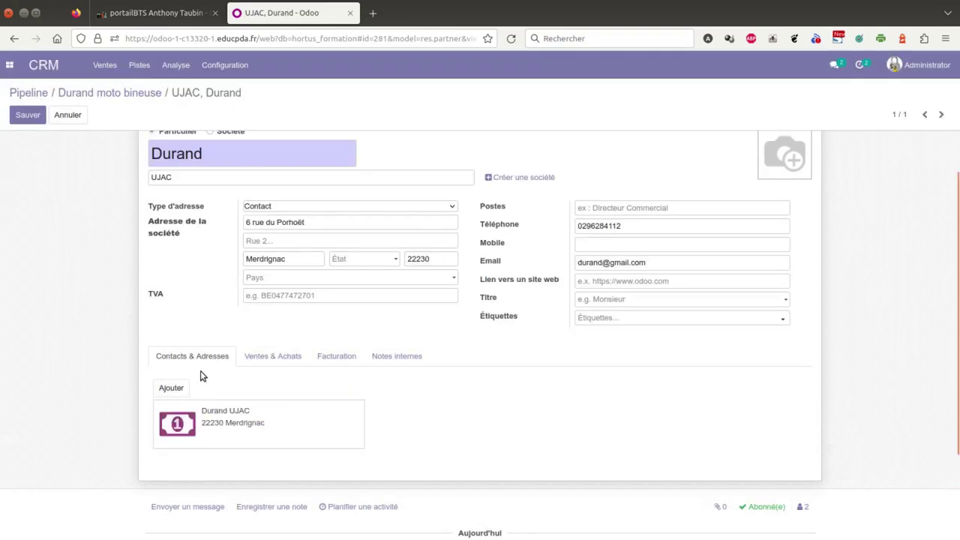
Add a matching delivery address for the client and save the contact.
{"action": "left_click", "coordinate": [178, 388]}
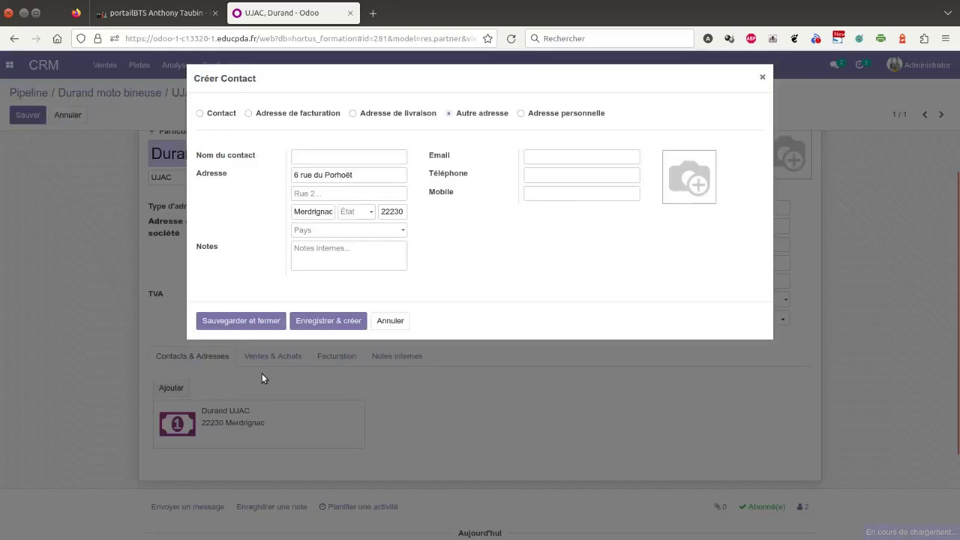
{"action": "left_click", "coordinate": [393, 114]}
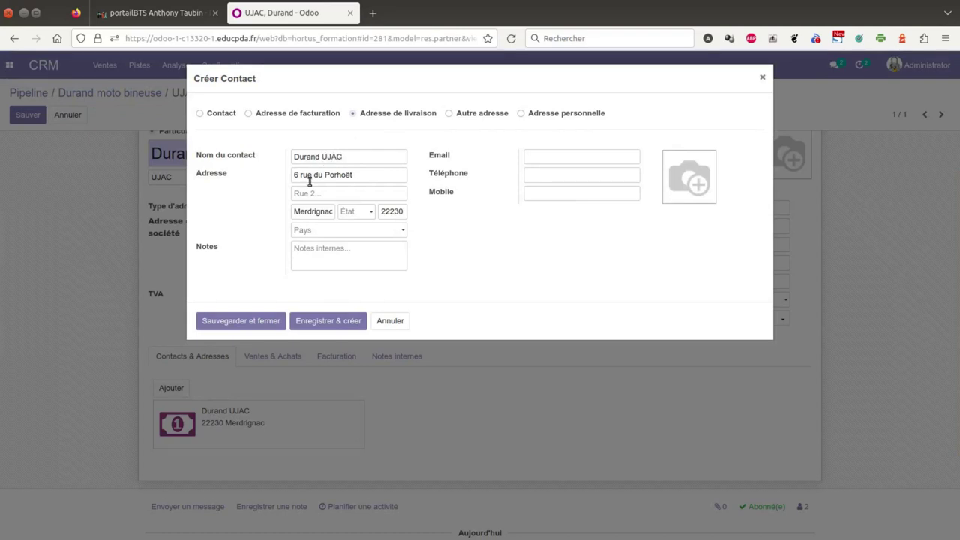
{"action": "left_click", "coordinate": [258, 323]}
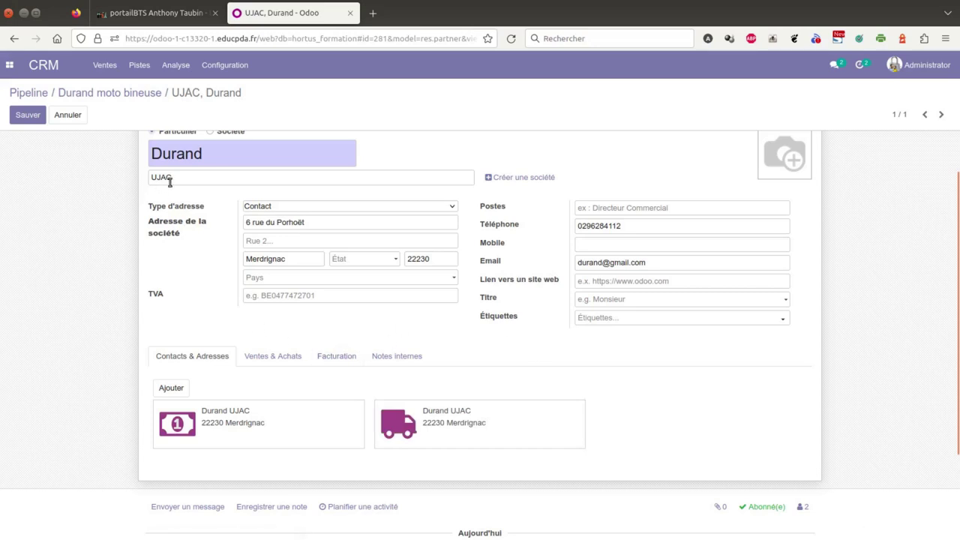
{"action": "left_click", "coordinate": [28, 117]}
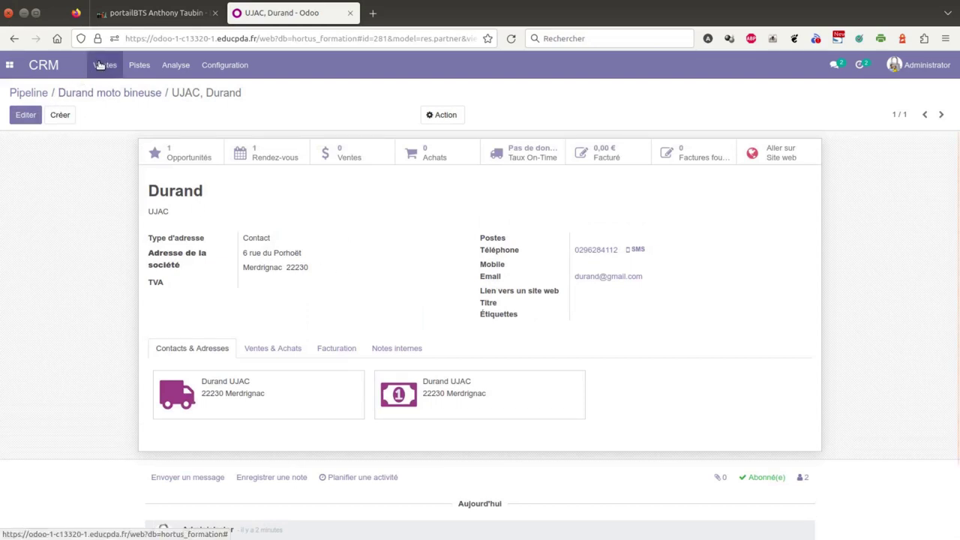
Start a new quotation from the Durand moto bineuse opportunity and add an empty order line.
{"action": "left_click", "coordinate": [87, 93]}
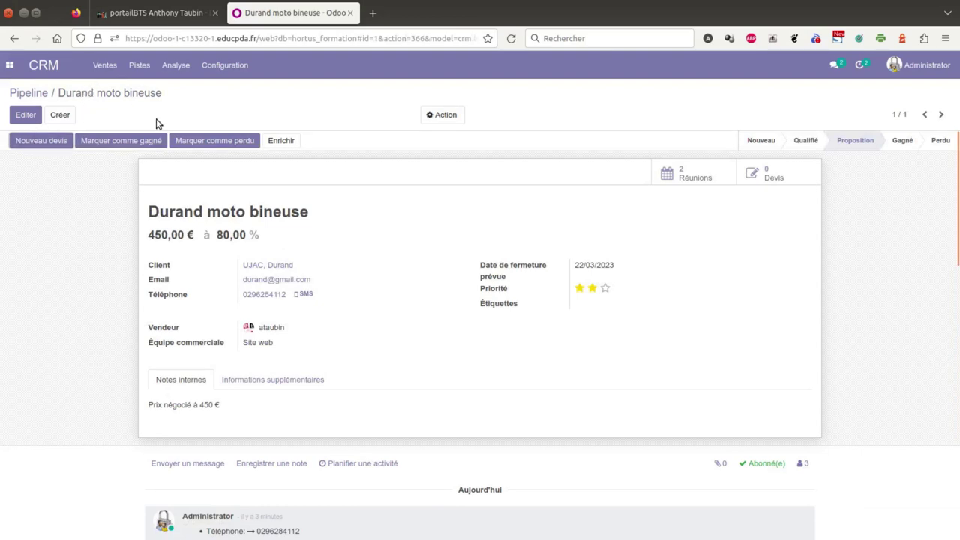
{"action": "left_click", "coordinate": [38, 140]}
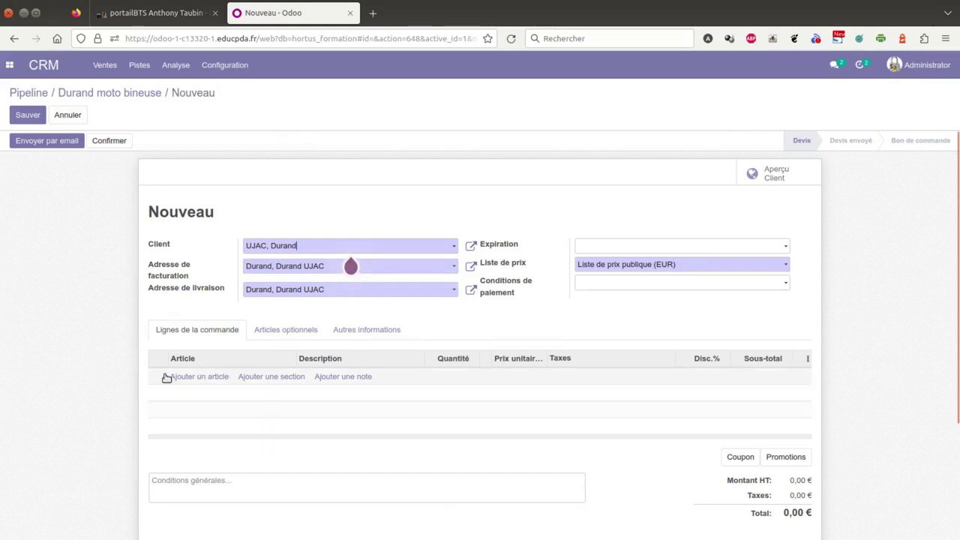
{"action": "left_click", "coordinate": [225, 380]}
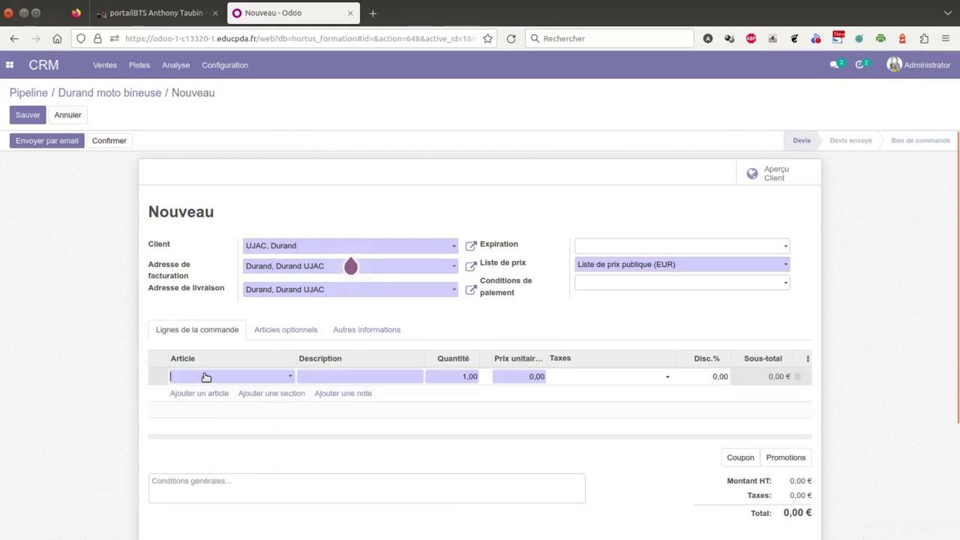
Add one Moto bineuse Staub line at 450 €, check the 540,00 € total, and save as S00043.
{"action": "left_click", "coordinate": [206, 377]}
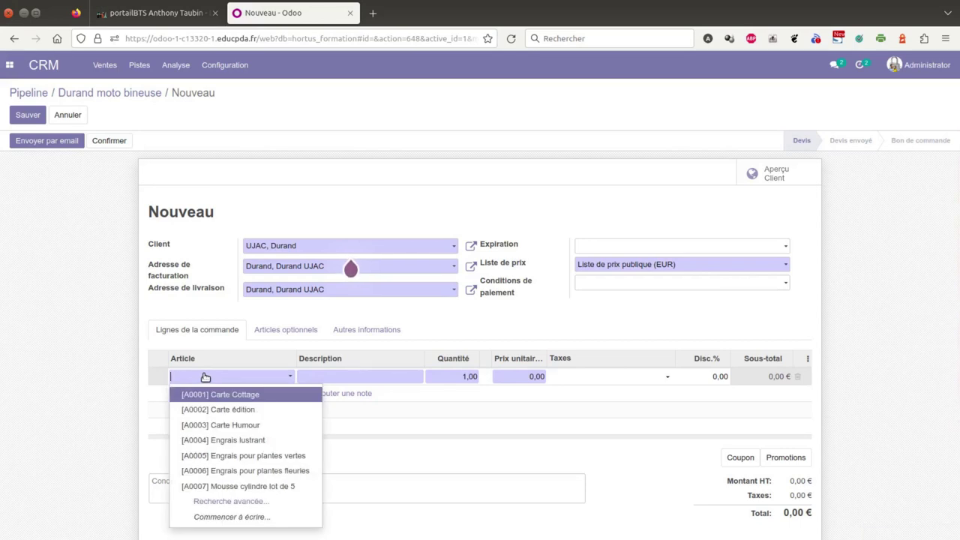
{"action": "type", "text": "moto"}
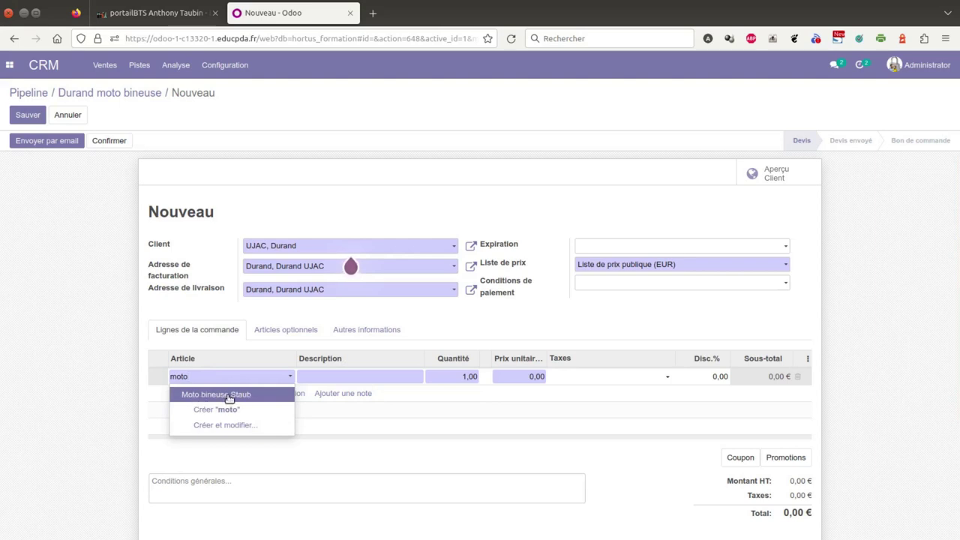
{"action": "left_click", "coordinate": [229, 395]}
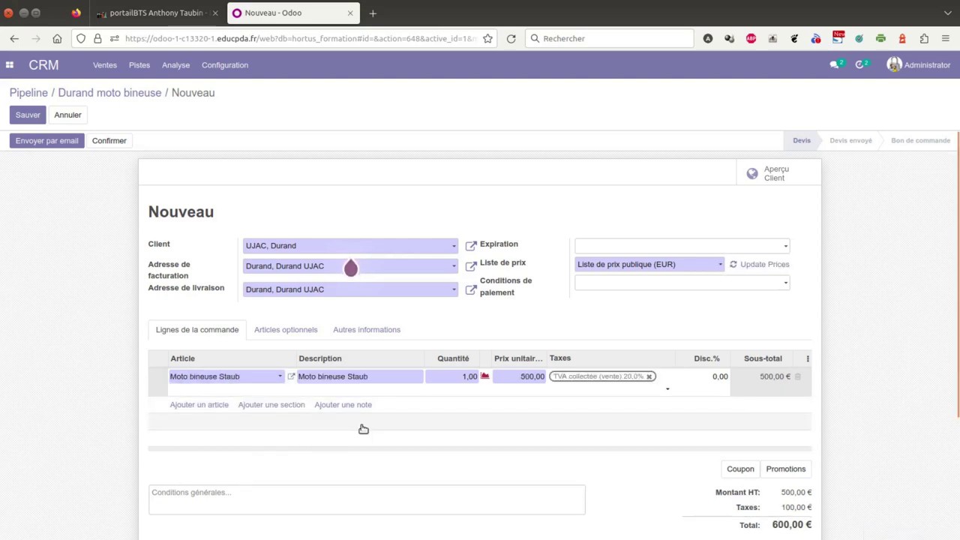
{"action": "left_click", "coordinate": [525, 376]}
{"action": "type", "text": "450"}
{"action": "left_click", "coordinate": [841, 375]}
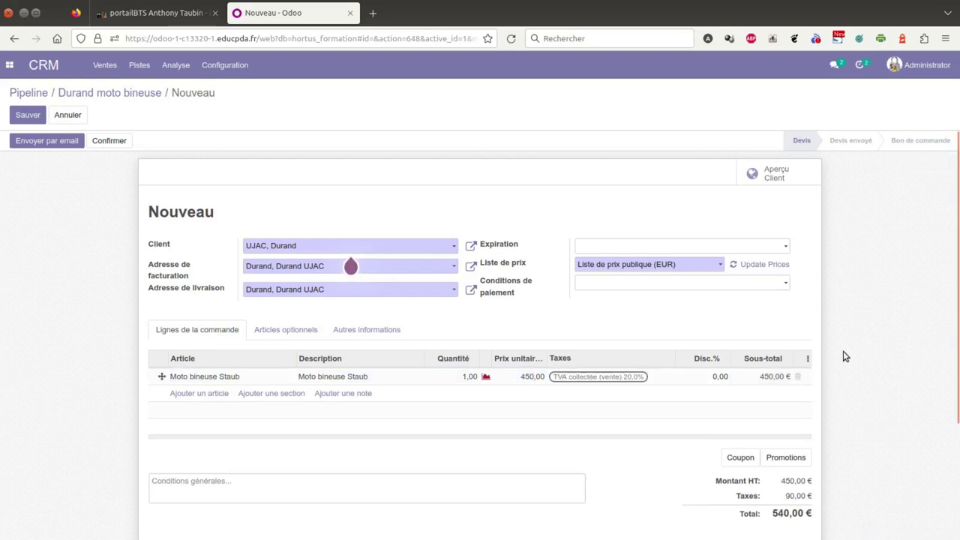
{"action": "scroll", "coordinate": [845, 356], "scroll_direction": "down", "scroll_amount": 1}
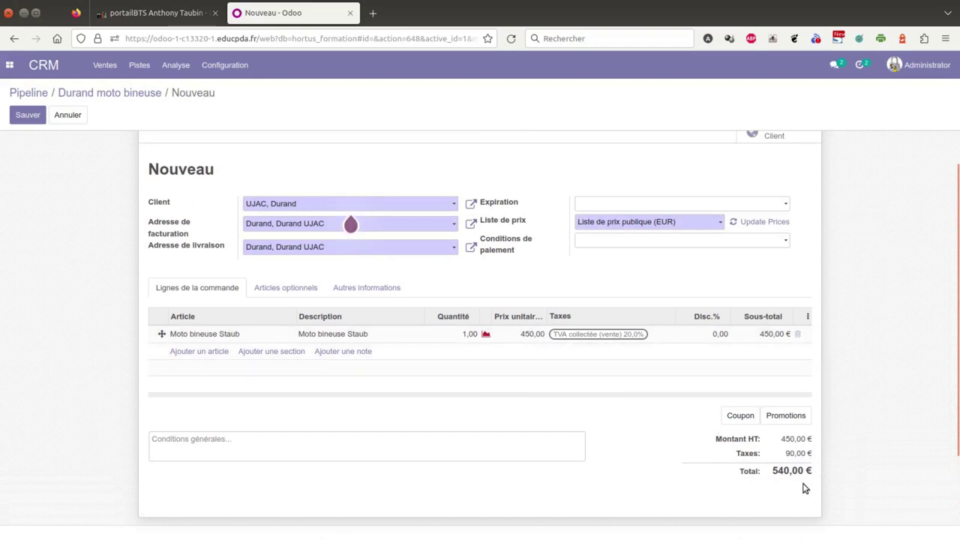
{"action": "scroll", "coordinate": [828, 403], "scroll_direction": "up", "scroll_amount": 1}
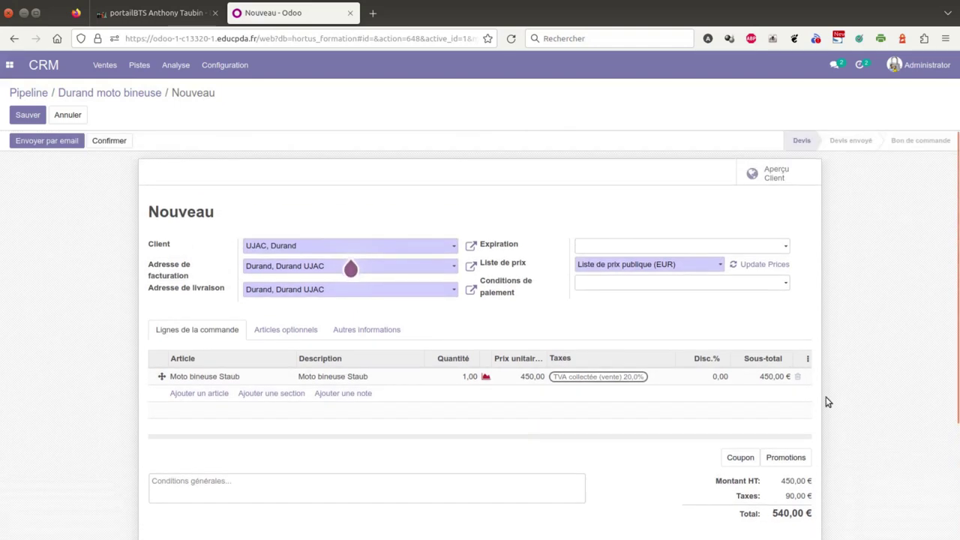
{"action": "scroll", "coordinate": [828, 403], "scroll_direction": "down", "scroll_amount": 4}
{"action": "scroll", "coordinate": [827, 401], "scroll_direction": "up", "scroll_amount": 4}
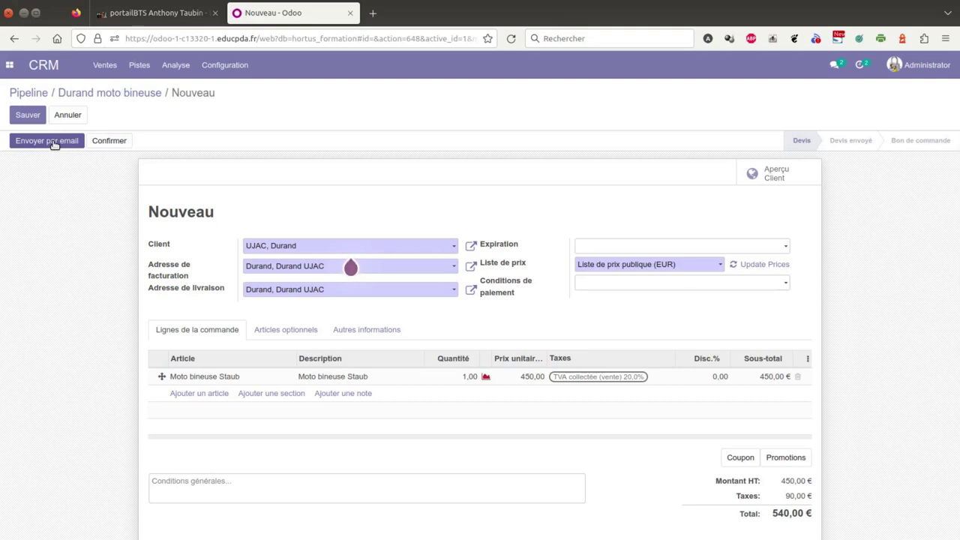
{"action": "left_click", "coordinate": [26, 115]}
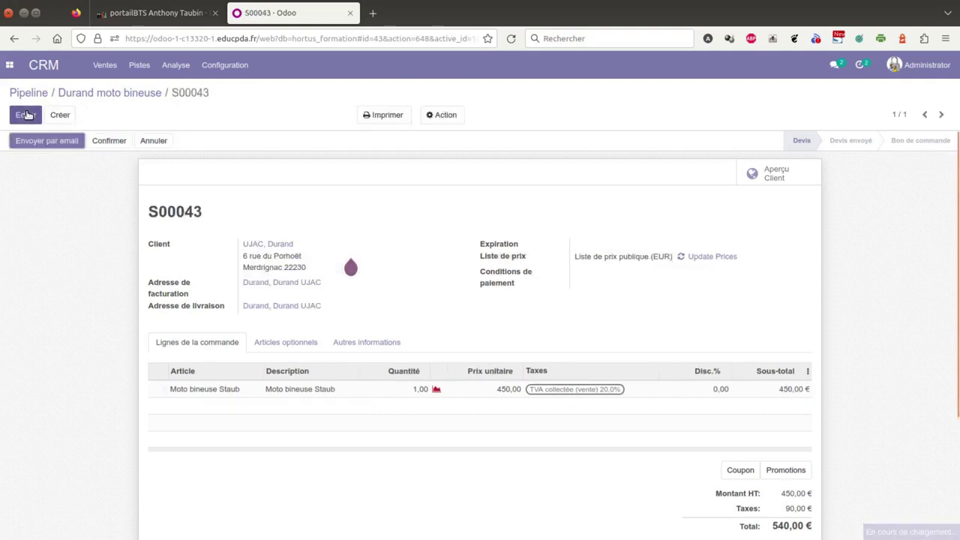
Email quotation S00043 with the Sales Order: Send by email template and S00043.pdf attached.
{"action": "left_click", "coordinate": [50, 148]}
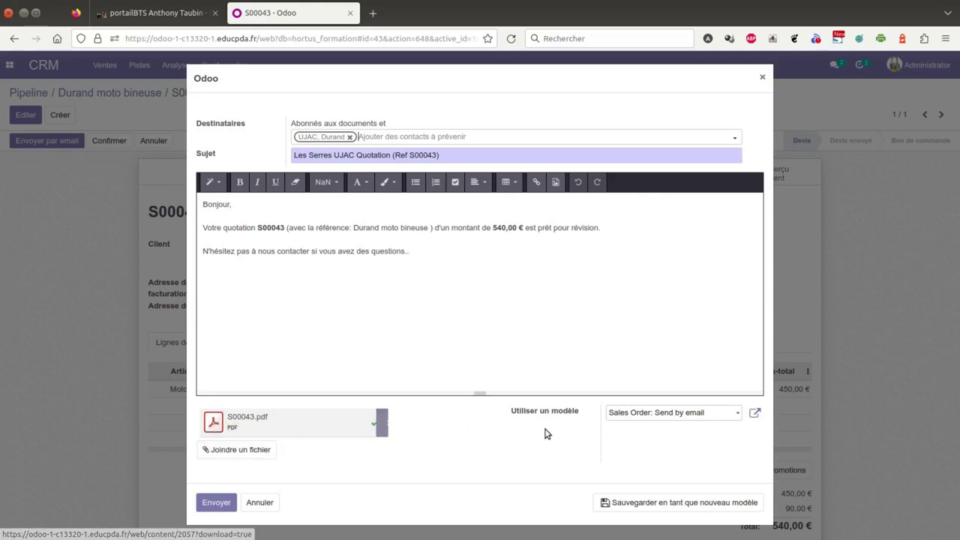
{"action": "left_click", "coordinate": [651, 418]}
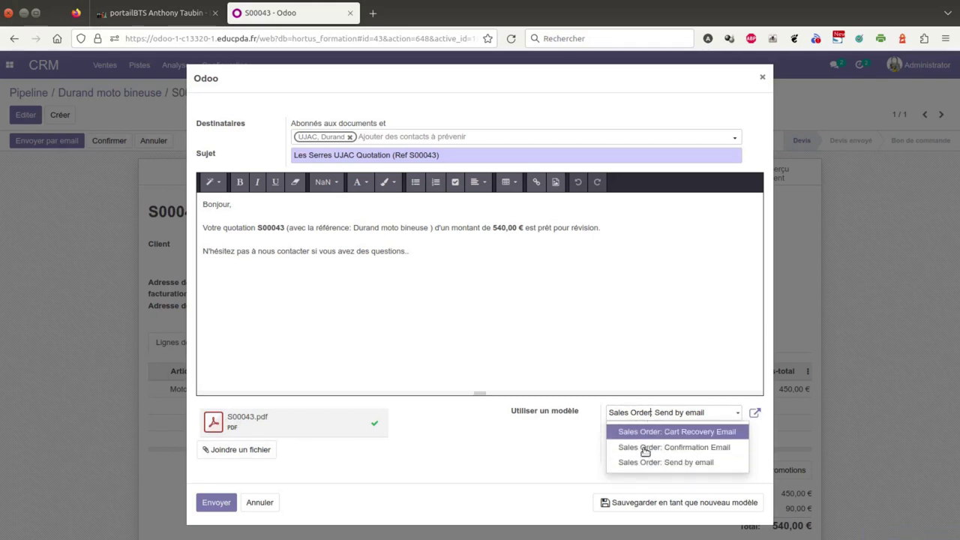
{"action": "left_click", "coordinate": [443, 253]}
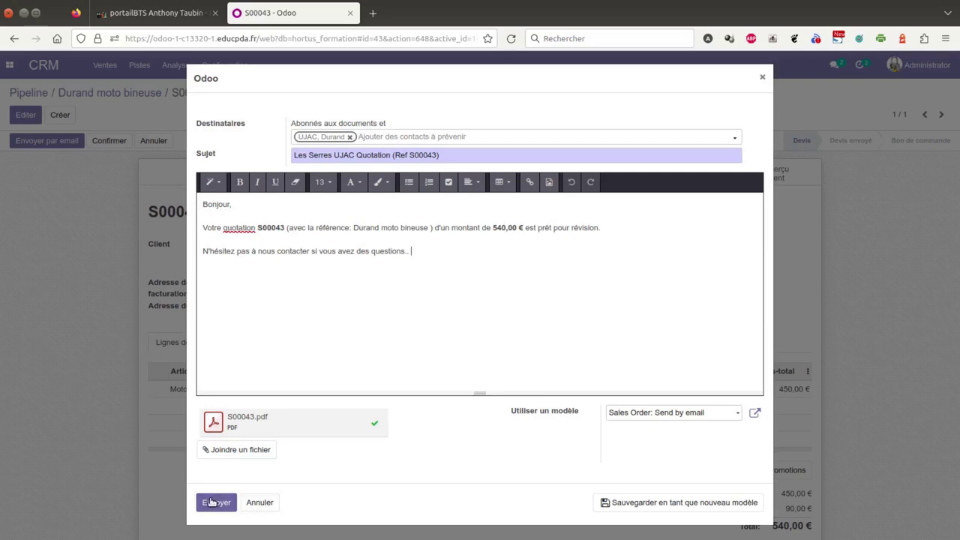
{"action": "left_click", "coordinate": [259, 503]}
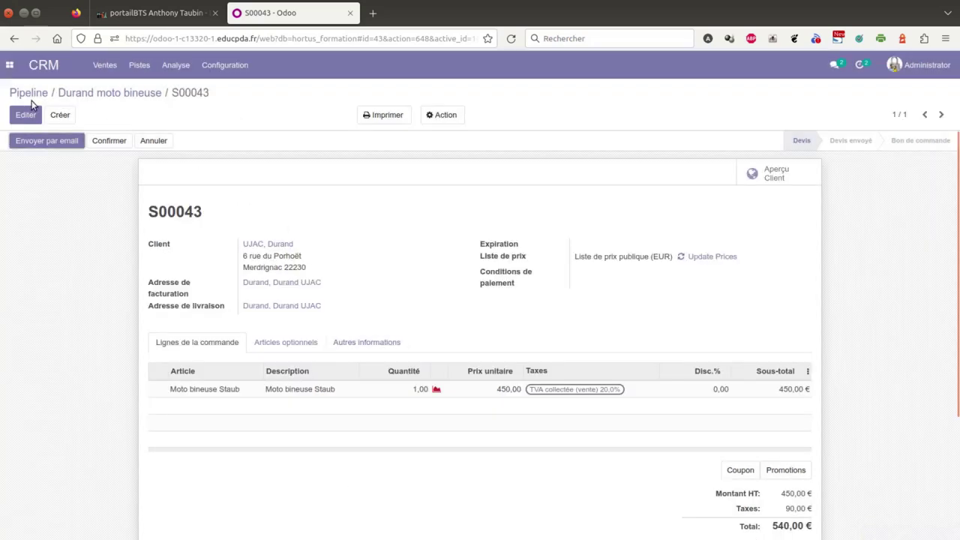
Back on the pipeline, drag the Durand moto bineuse card into Gagné, then into Perdu.
{"action": "left_click", "coordinate": [143, 94]}
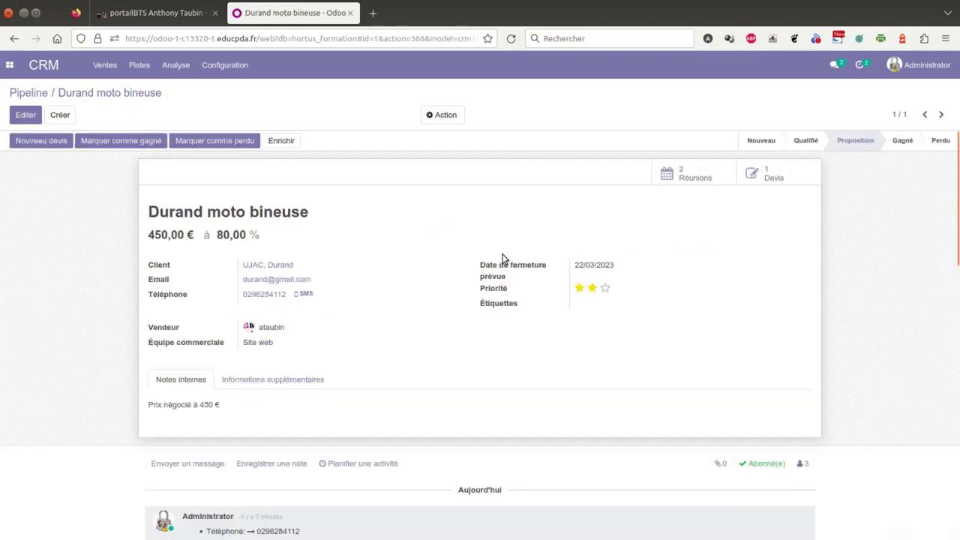
{"action": "left_click", "coordinate": [43, 93]}
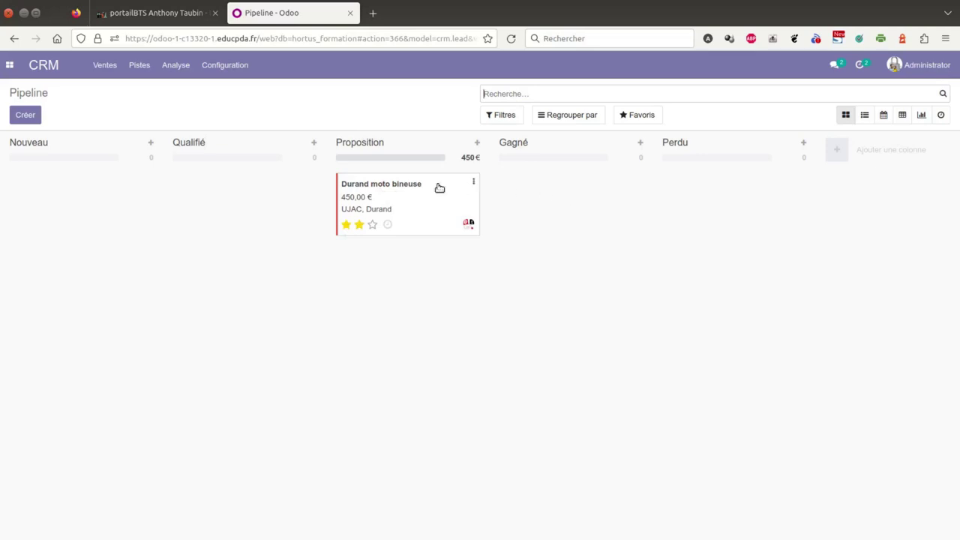
{"action": "left_click_drag", "start_coordinate": [390, 193], "coordinate": [560, 211]}
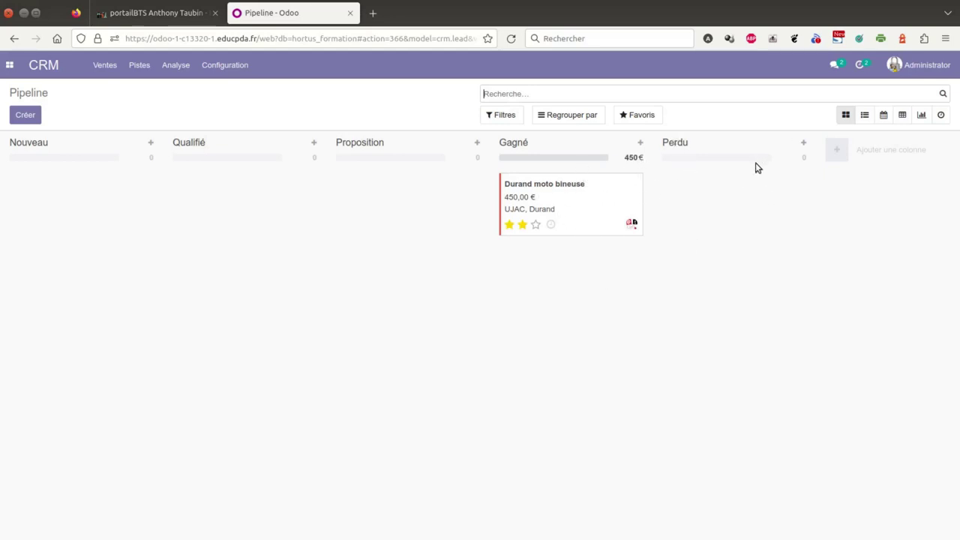
{"action": "left_click_drag", "start_coordinate": [551, 206], "coordinate": [769, 196]}
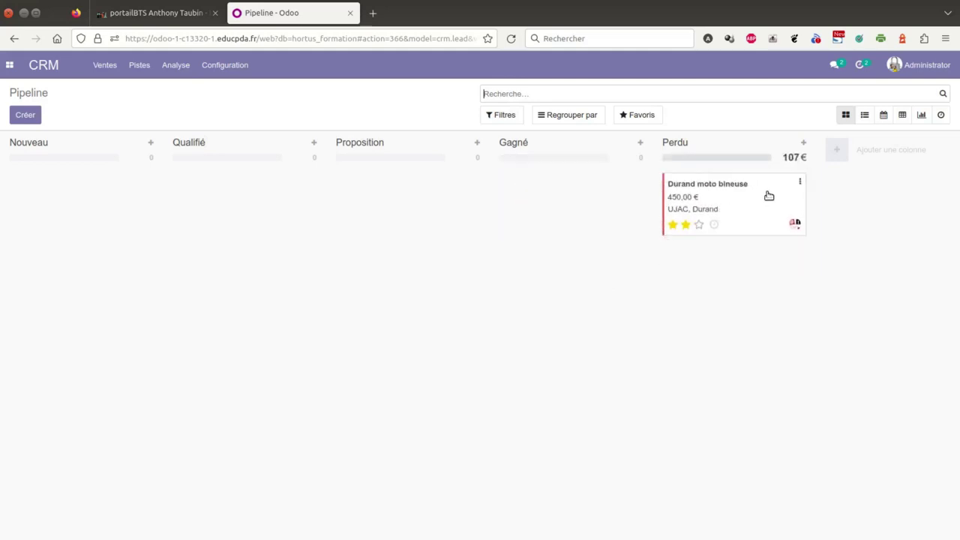
Open the Durand card via its Modifier option, review its log, and return to the pipeline.
{"action": "left_click", "coordinate": [800, 183]}
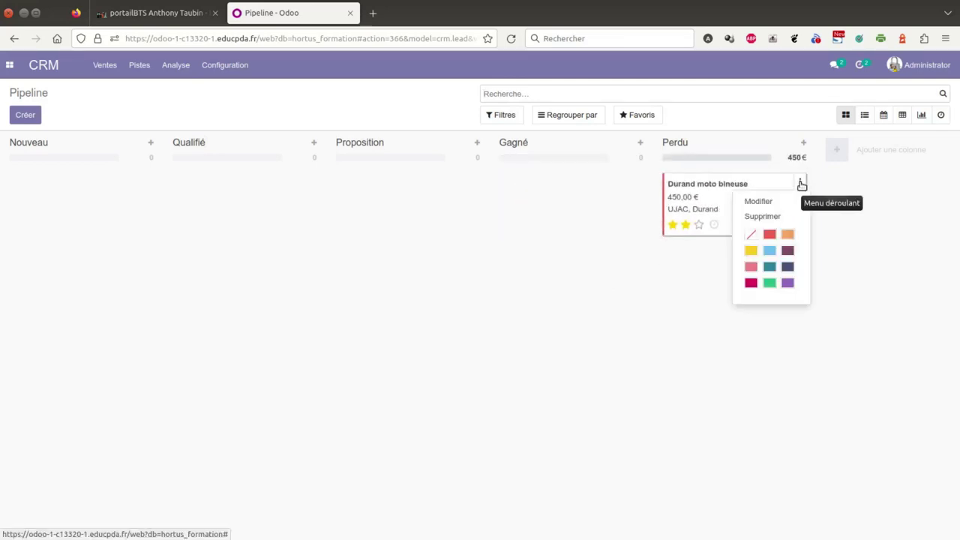
{"action": "left_click", "coordinate": [759, 201]}
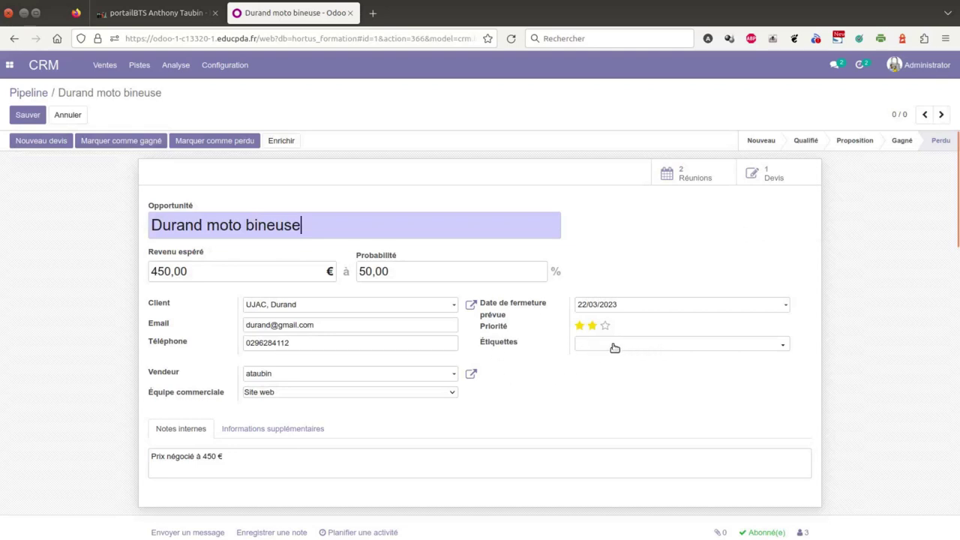
{"action": "scroll", "coordinate": [666, 365], "scroll_direction": "down", "scroll_amount": 3}
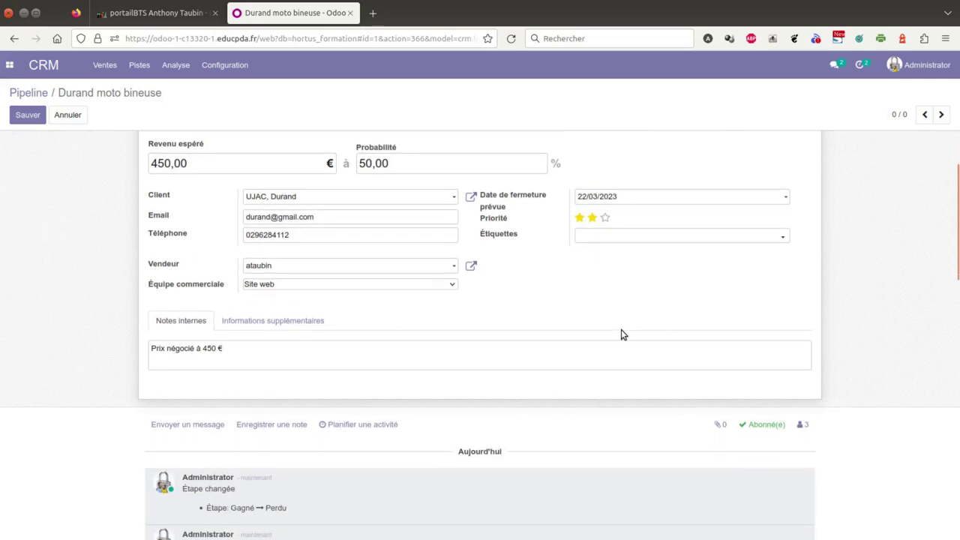
{"action": "scroll", "coordinate": [633, 359], "scroll_direction": "down", "scroll_amount": 3}
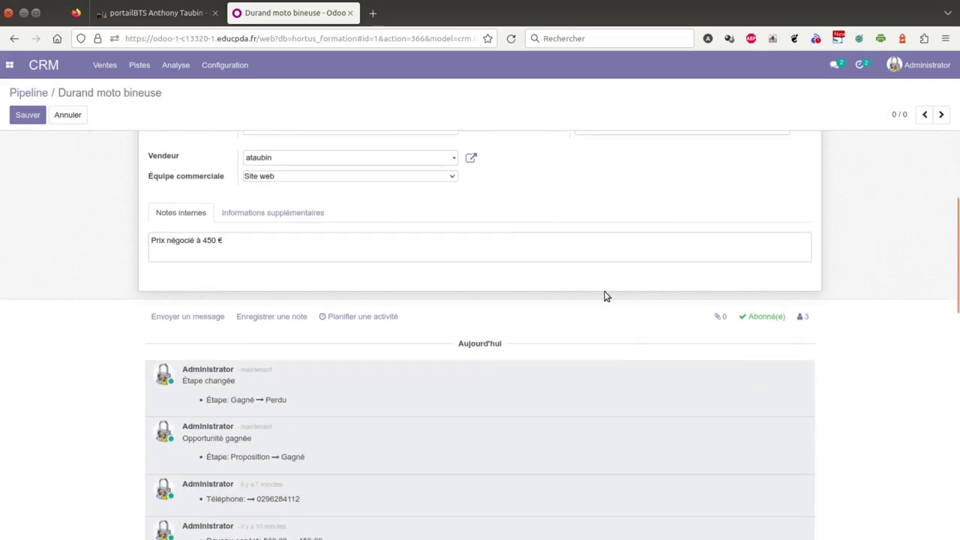
{"action": "scroll", "coordinate": [606, 295], "scroll_direction": "up", "scroll_amount": 6}
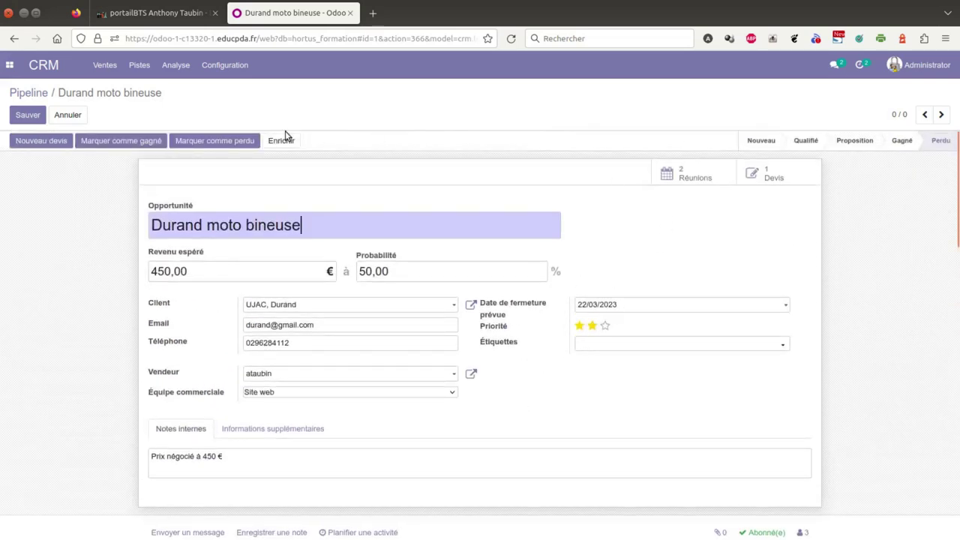
{"action": "left_click", "coordinate": [41, 93]}
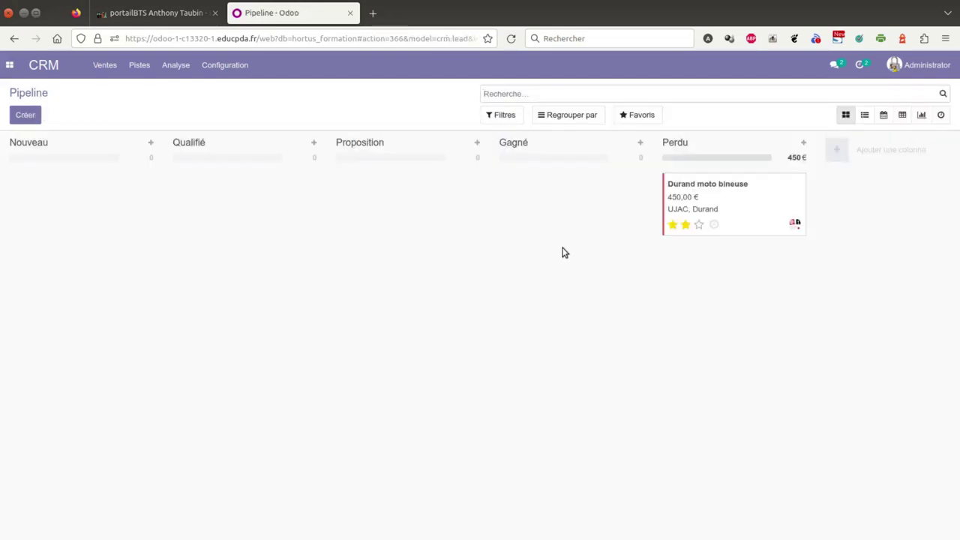
Drag the Durand moto bineuse card from Perdu back into Gagné and check it.
{"action": "left_click_drag", "start_coordinate": [694, 195], "coordinate": [551, 193]}
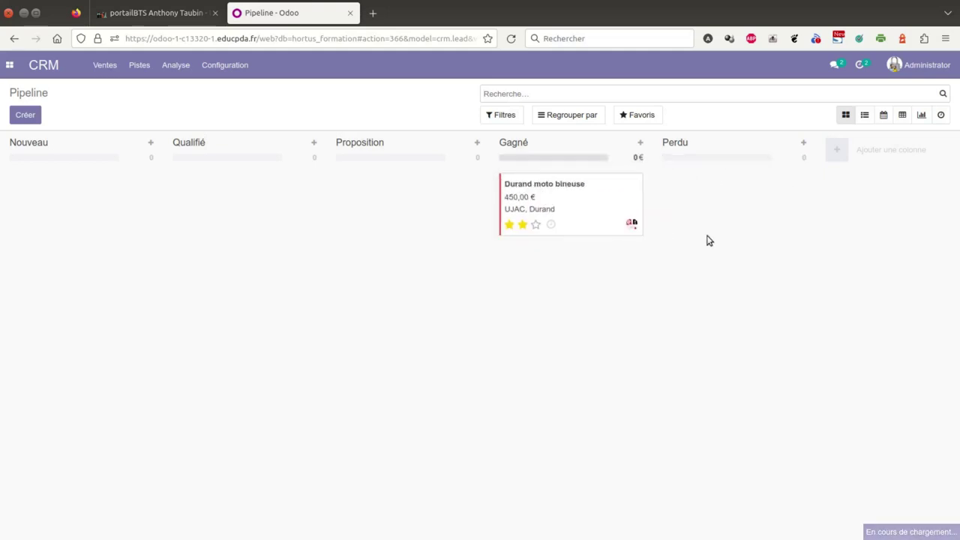
{"action": "left_click", "coordinate": [637, 184]}
{"action": "left_click", "coordinate": [562, 187]}
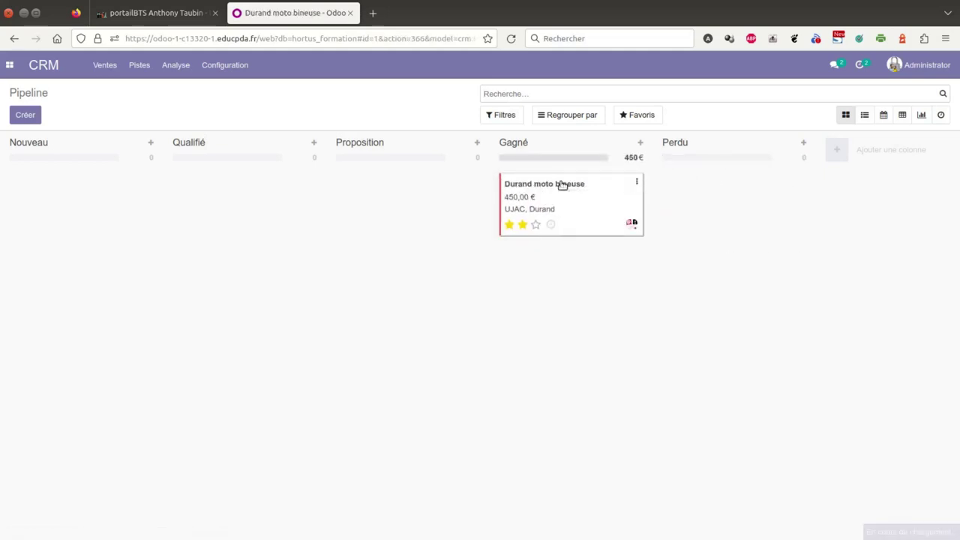
{"action": "key", "text": "alt+Left"}
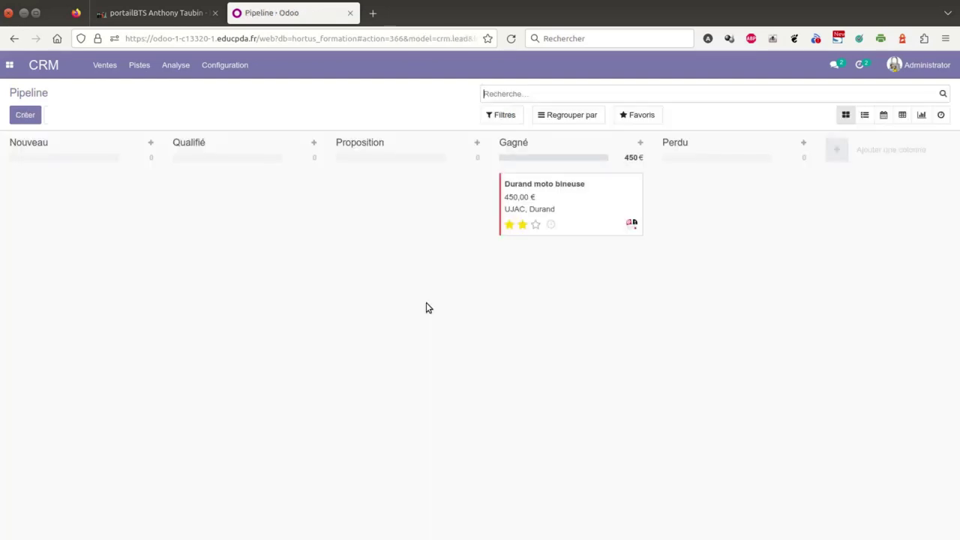